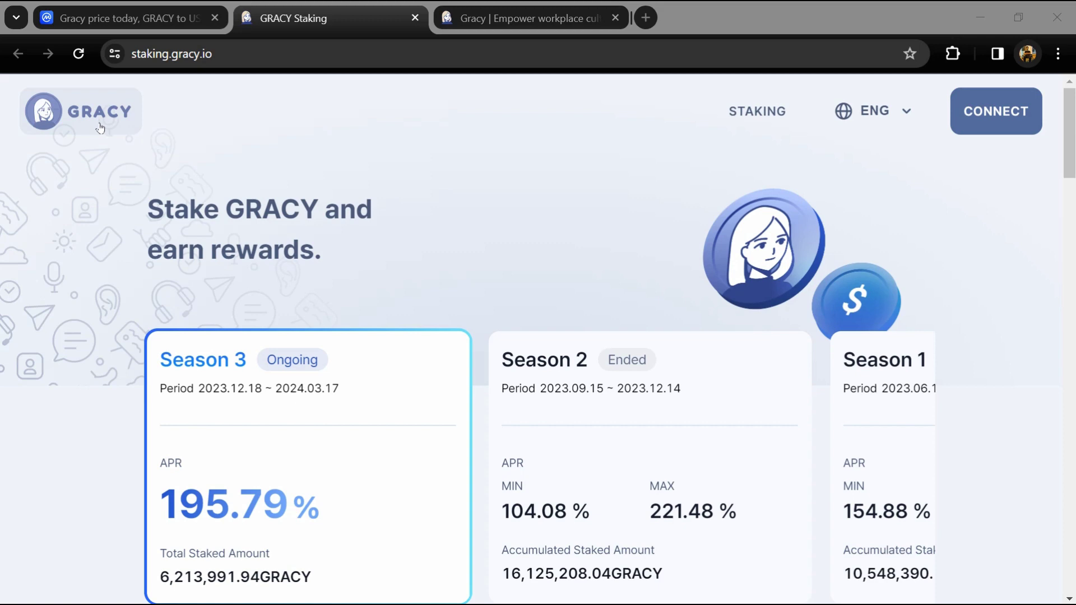
pyautogui.moveTo(149, 203); pyautogui.dragTo(323, 252)
pyautogui.scroll(-1, 600, 291)
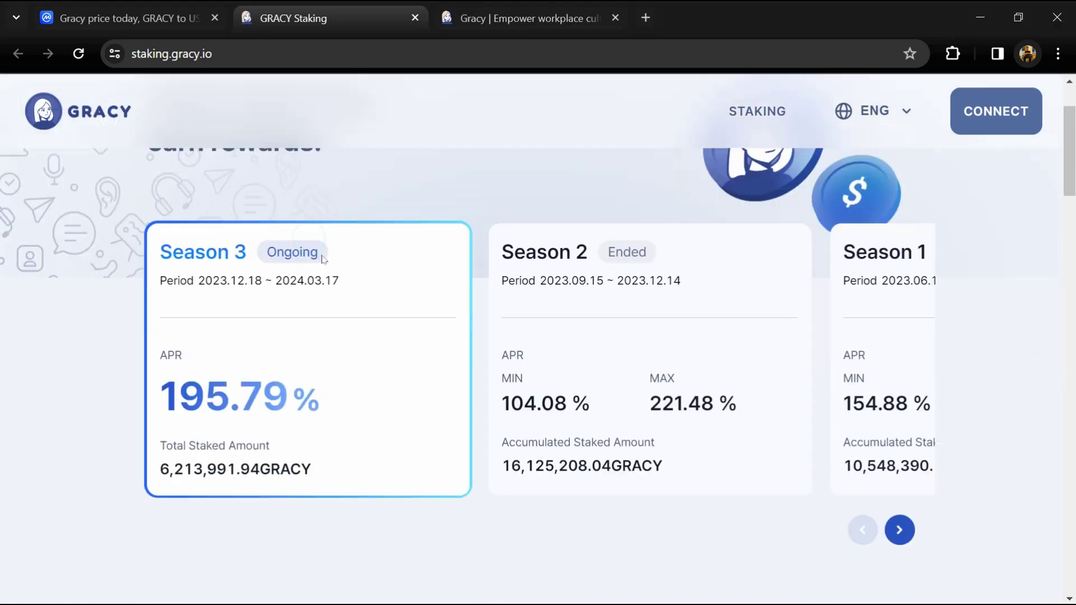
pyautogui.scroll(-4, 600, 291)
pyautogui.scroll(-3, 601, 291)
pyautogui.scroll(-2, 598, 300)
pyautogui.scroll(-2, 598, 300)
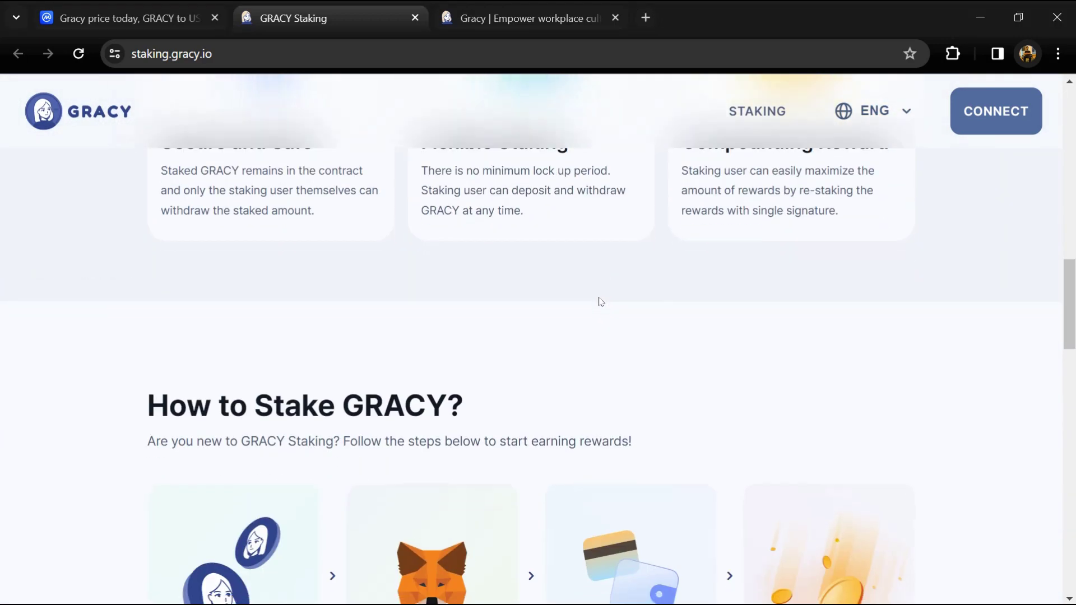
pyautogui.scroll(-3, 598, 300)
pyautogui.scroll(-2, 597, 304)
pyautogui.scroll(-2, 597, 302)
pyautogui.scroll(-2, 597, 304)
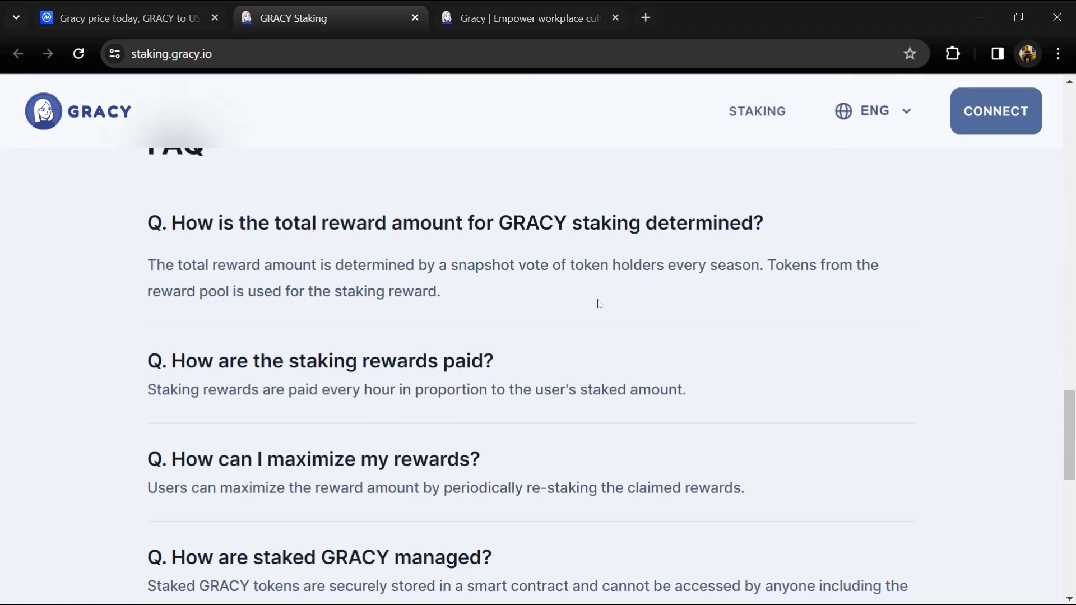
pyautogui.scroll(-1, 597, 303)
pyautogui.scroll(-1, 599, 304)
pyautogui.scroll(-2, 599, 304)
pyautogui.scroll(-2, 598, 306)
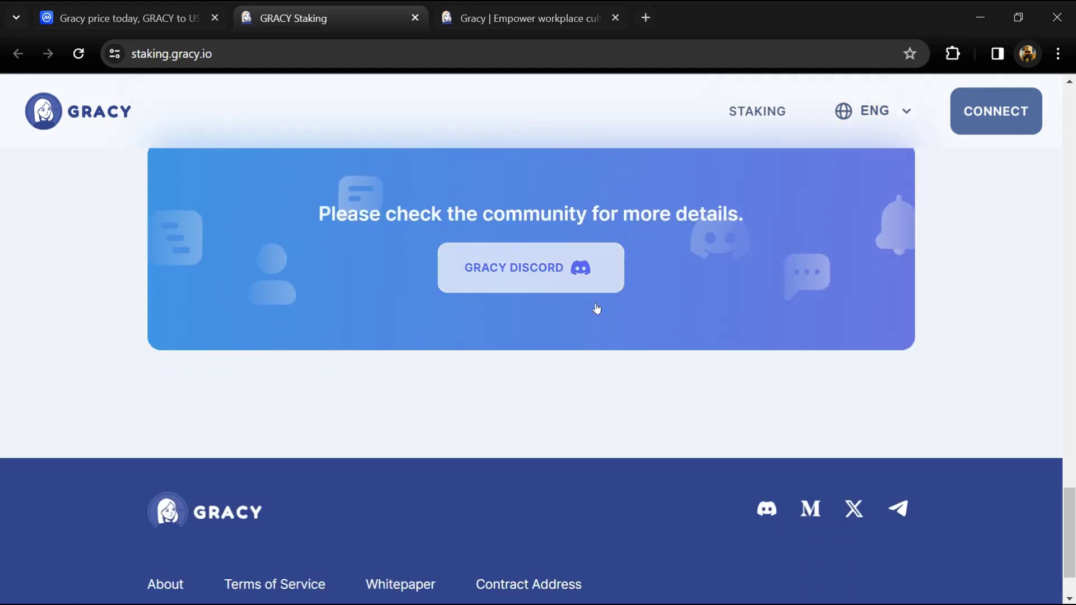
pyautogui.scroll(-1, 598, 308)
pyautogui.scroll(4, 597, 309)
pyautogui.scroll(2, 597, 309)
pyautogui.scroll(3, 597, 309)
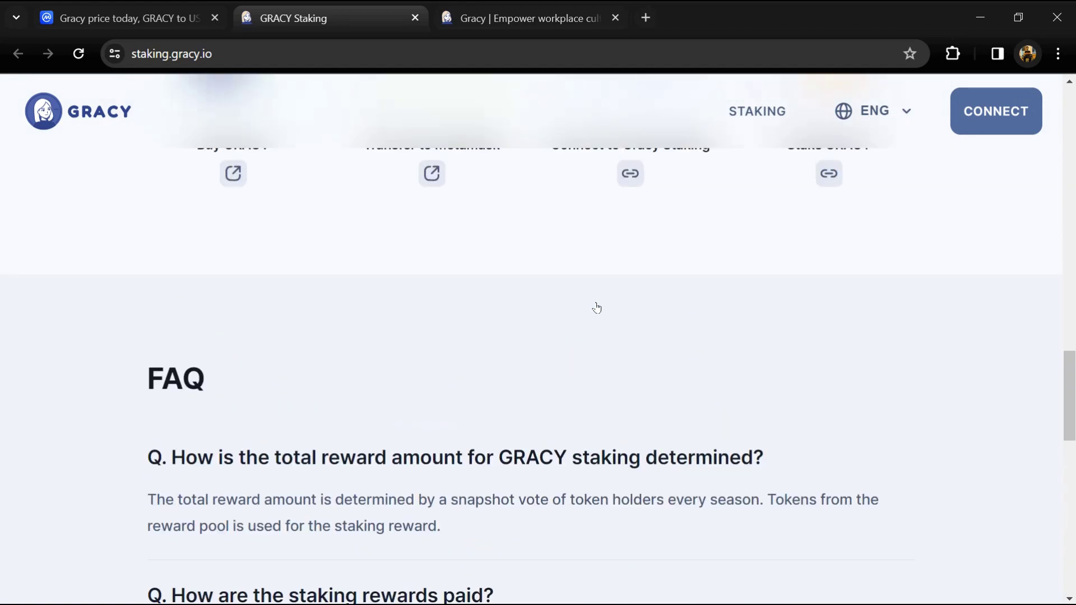
pyautogui.scroll(3, 597, 309)
pyautogui.scroll(1, 597, 308)
pyautogui.scroll(3, 597, 308)
pyautogui.scroll(3, 598, 308)
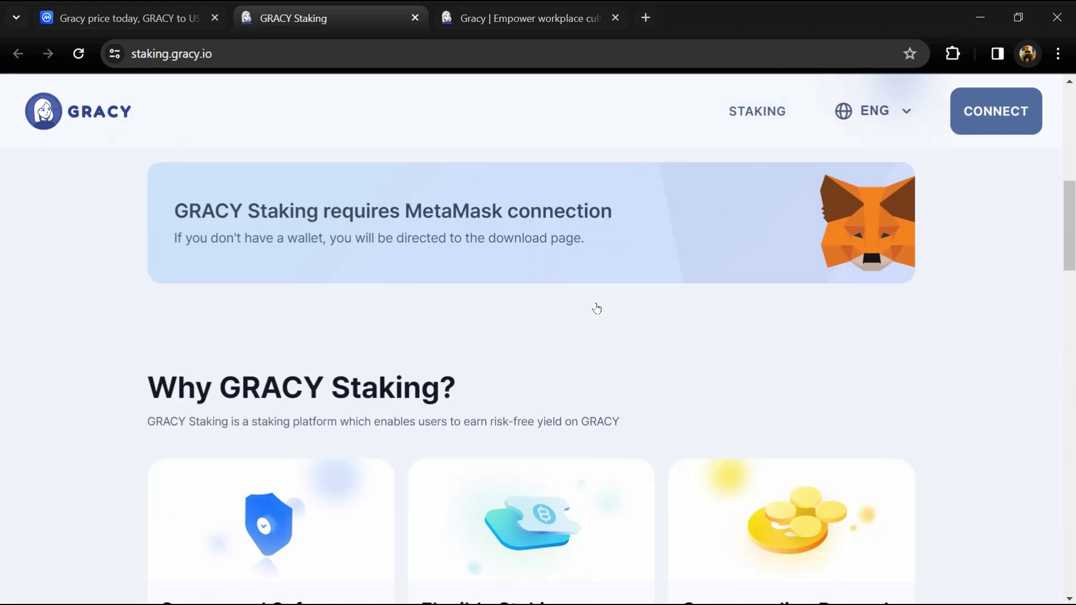
pyautogui.scroll(3, 597, 307)
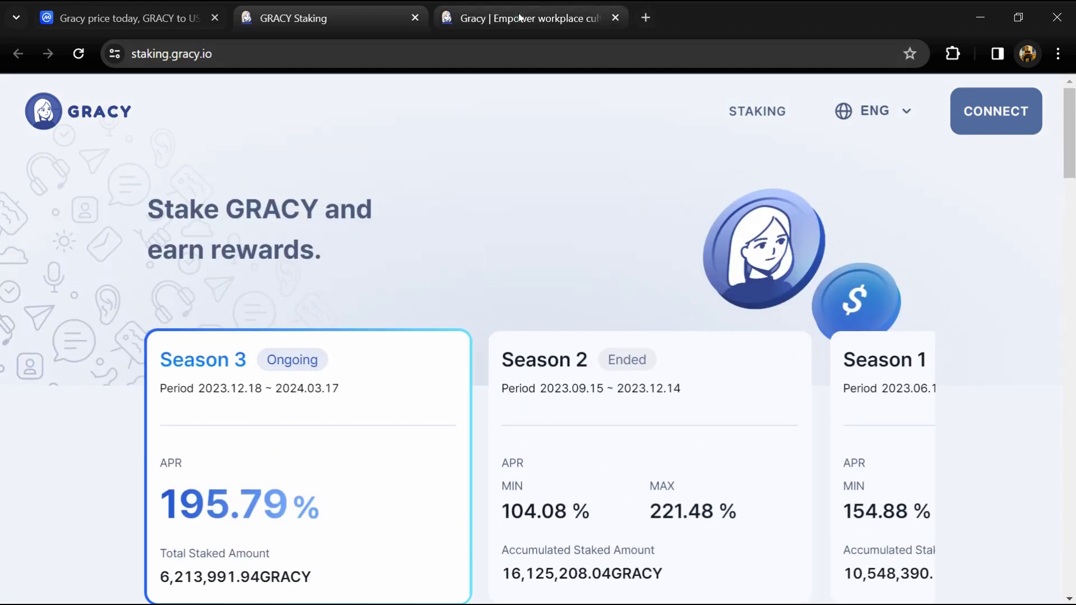
# Look over the gracy.io/en homepage, then return to CoinMarketCap's GRACY price page
pyautogui.click(520, 18)
pyautogui.scroll(-3, 474, 161)
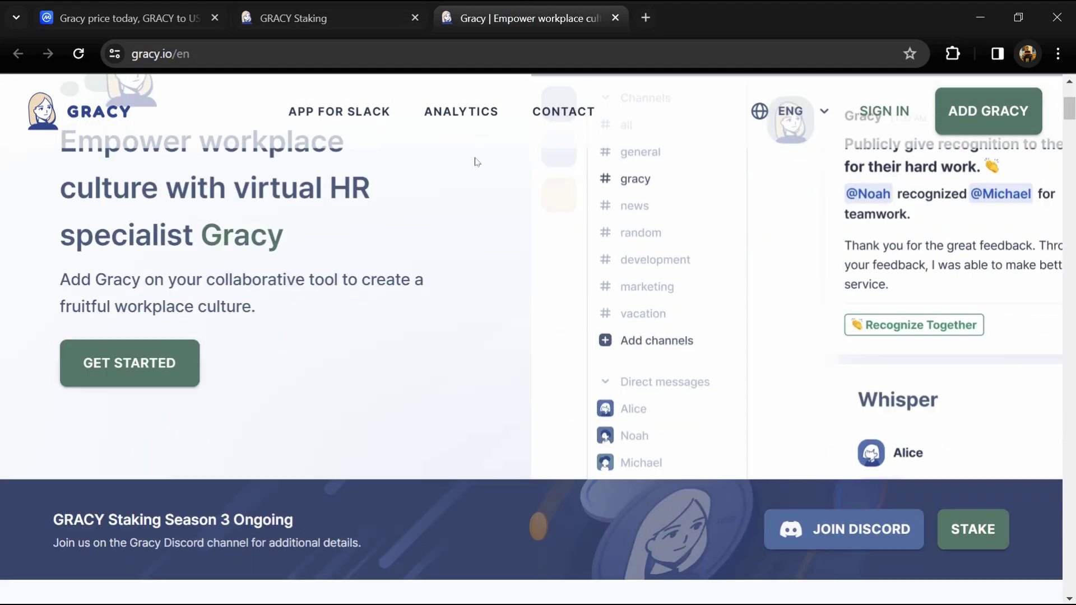
pyautogui.scroll(-2, 471, 171)
pyautogui.scroll(-2, 472, 175)
pyautogui.scroll(-3, 479, 210)
pyautogui.scroll(-3, 478, 209)
pyautogui.scroll(-3, 488, 227)
pyautogui.scroll(-3, 496, 238)
pyautogui.scroll(-2, 507, 244)
pyautogui.scroll(-3, 522, 261)
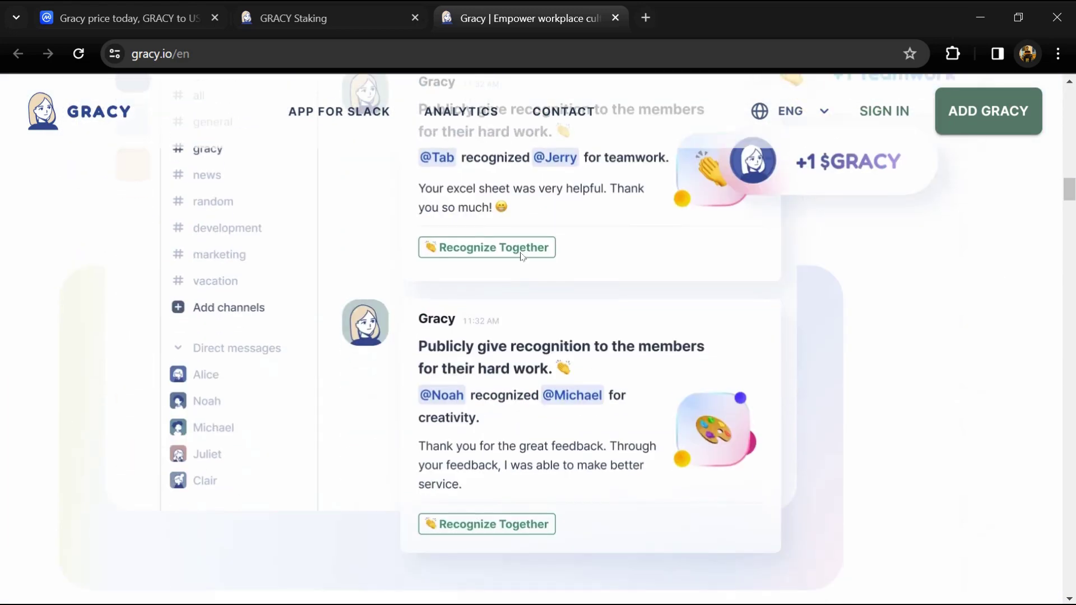
pyautogui.scroll(-3, 539, 286)
pyautogui.scroll(-3, 561, 308)
pyautogui.scroll(-3, 562, 315)
pyautogui.scroll(-3, 562, 315)
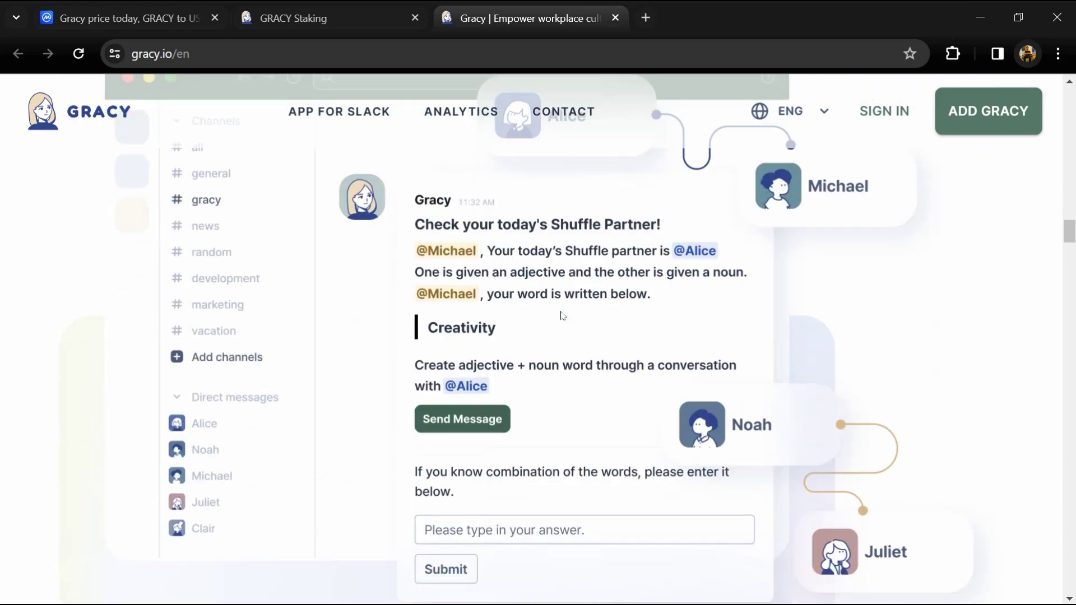
pyautogui.scroll(-3, 562, 315)
pyautogui.scroll(-3, 562, 316)
pyautogui.scroll(-3, 562, 315)
pyautogui.scroll(-3, 562, 315)
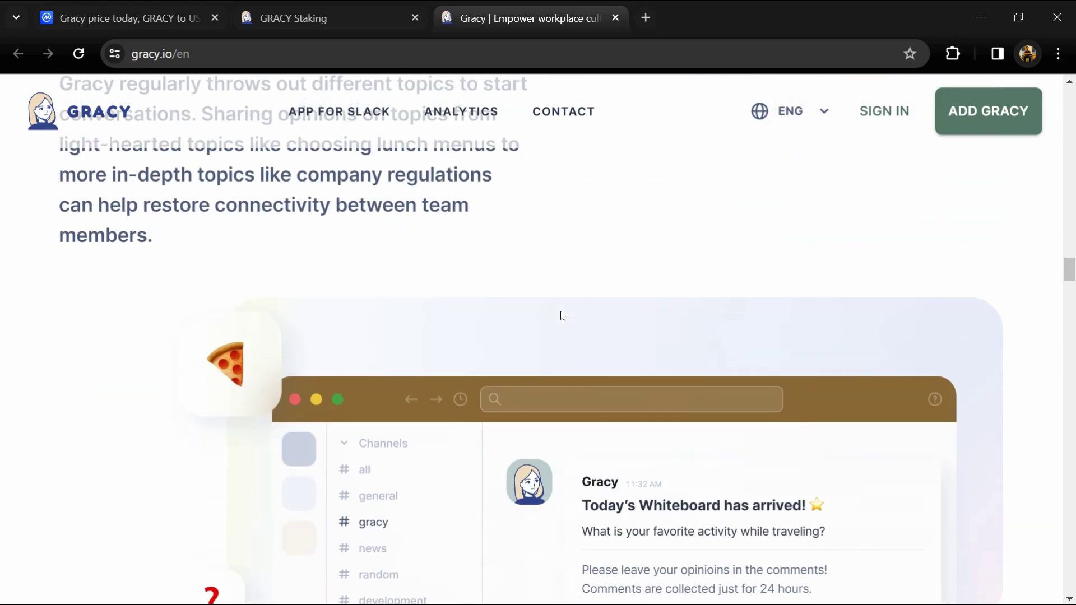
pyautogui.scroll(-3, 562, 315)
pyautogui.scroll(-3, 561, 316)
pyautogui.scroll(-3, 562, 315)
pyautogui.scroll(-3, 561, 315)
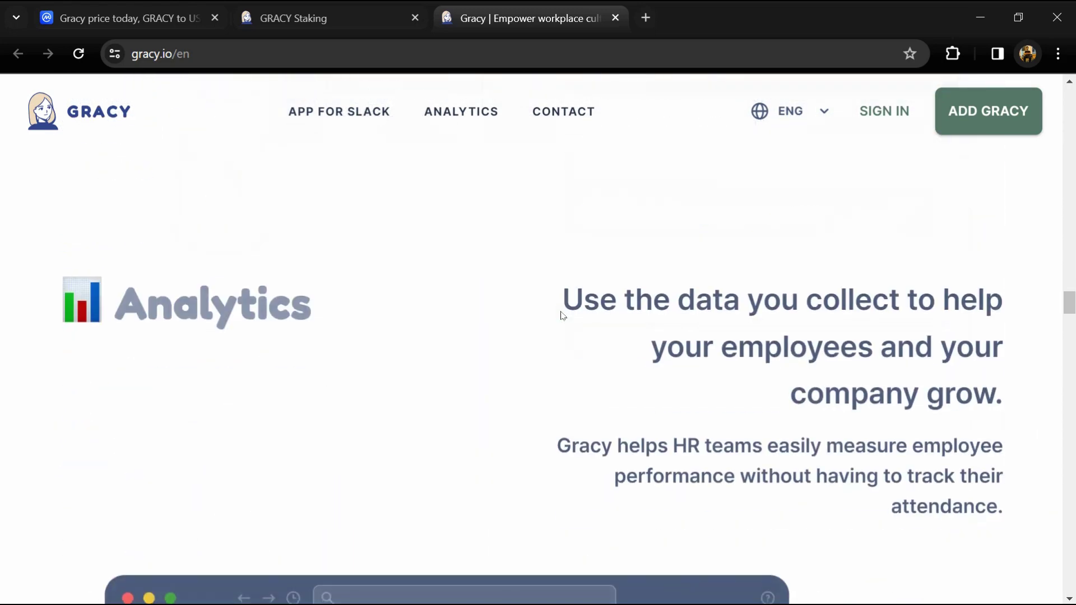
pyautogui.scroll(-3, 561, 315)
pyautogui.scroll(-3, 561, 315)
pyautogui.scroll(-3, 563, 315)
pyautogui.scroll(-3, 562, 315)
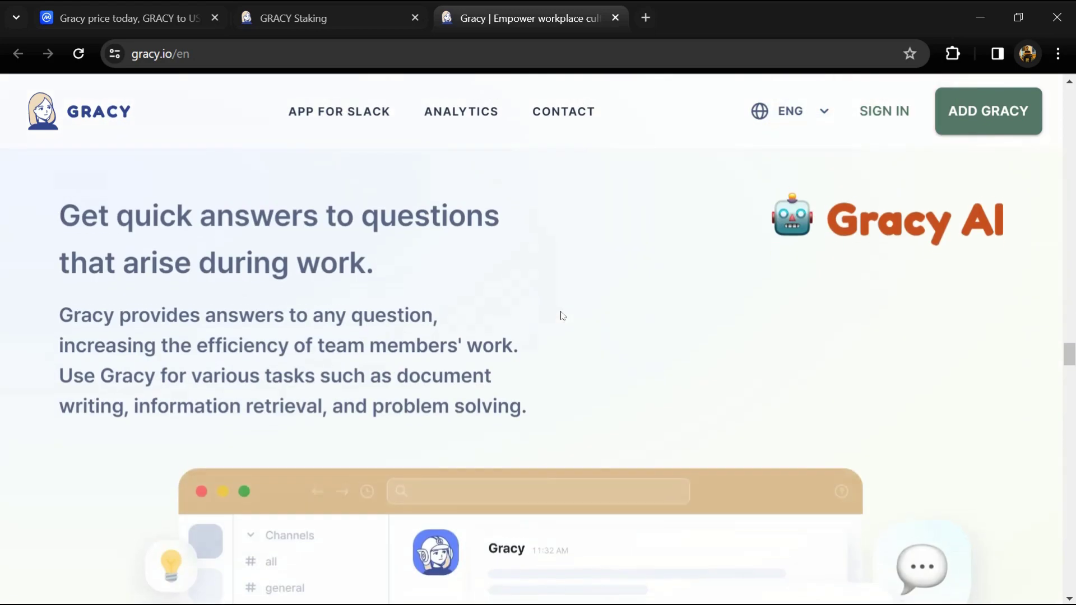
pyautogui.scroll(-3, 563, 315)
pyautogui.scroll(-3, 563, 316)
pyautogui.scroll(-3, 561, 316)
pyautogui.scroll(-3, 561, 315)
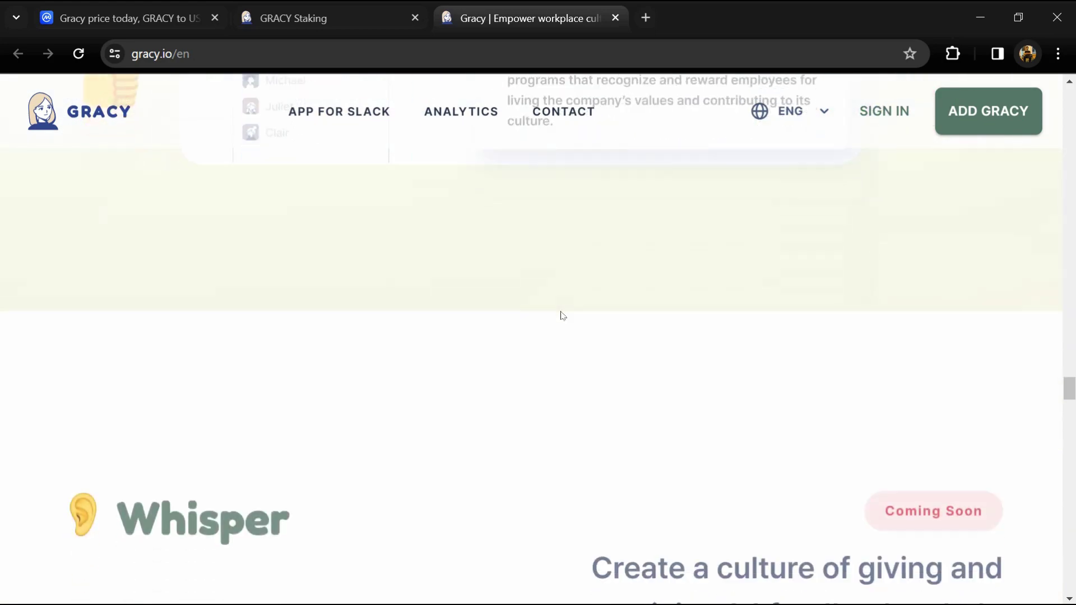
pyautogui.scroll(-3, 562, 316)
pyautogui.scroll(-3, 561, 315)
pyautogui.scroll(-3, 561, 315)
pyautogui.scroll(-3, 562, 316)
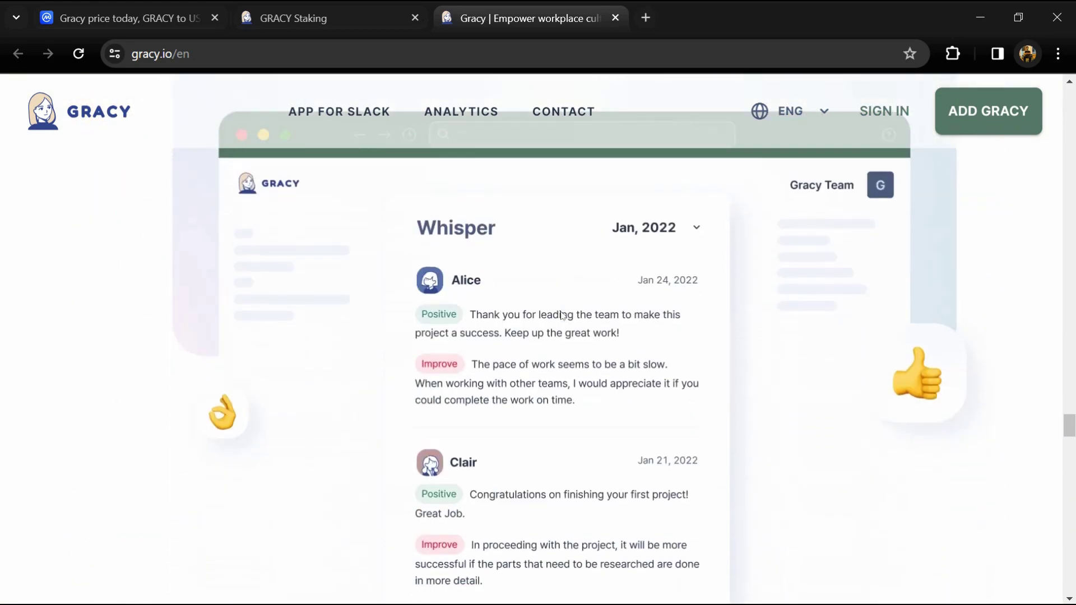
pyautogui.scroll(-3, 562, 315)
pyautogui.scroll(-3, 562, 315)
pyautogui.scroll(-3, 562, 316)
pyautogui.scroll(-3, 561, 315)
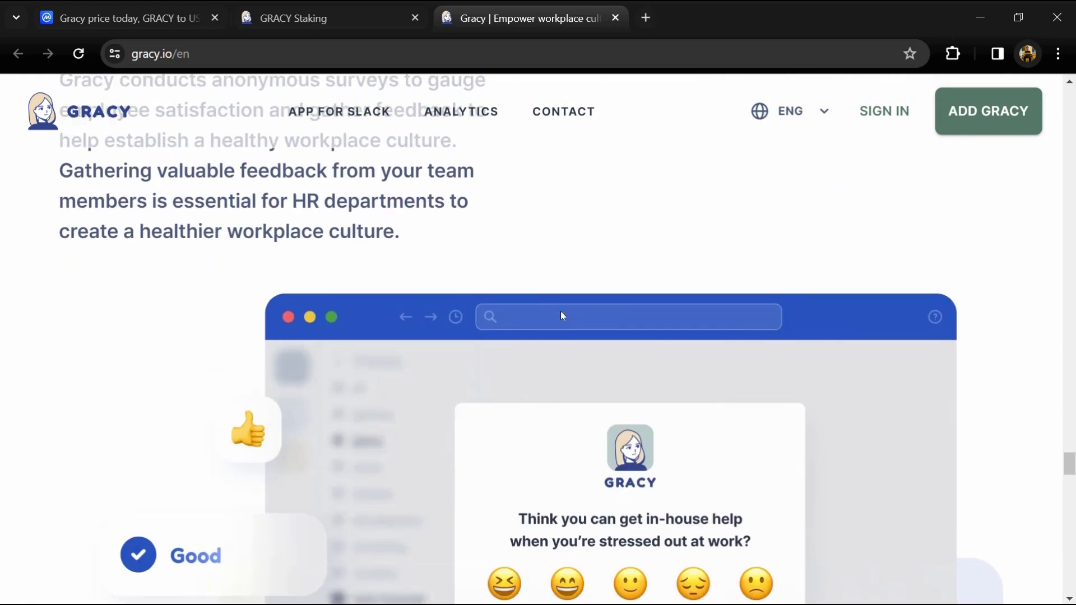
pyautogui.scroll(-3, 562, 315)
pyautogui.scroll(-3, 562, 315)
pyautogui.scroll(-3, 561, 315)
pyautogui.scroll(-3, 562, 315)
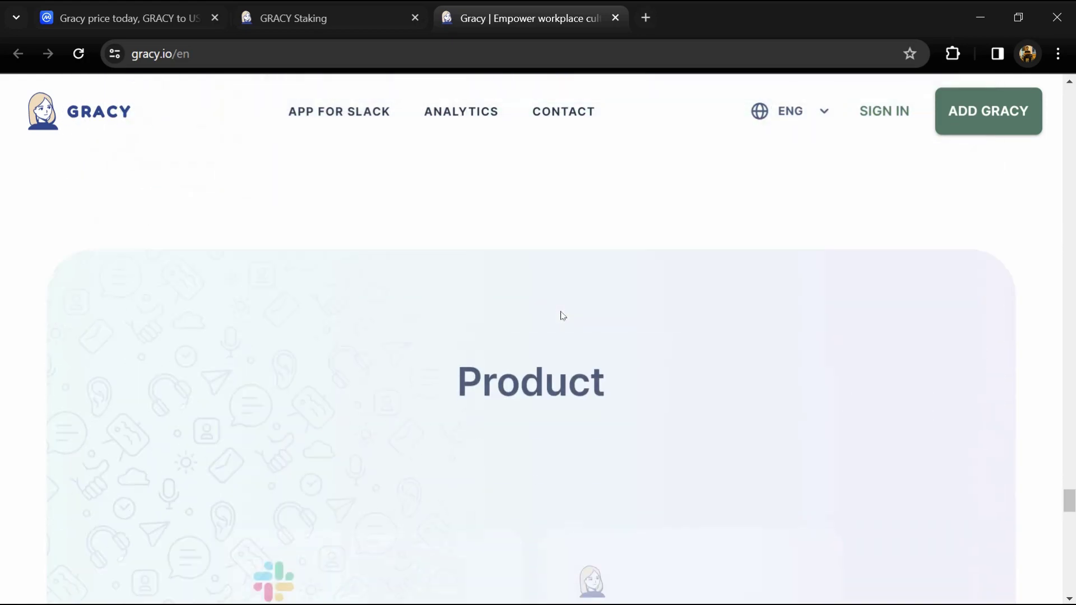
pyautogui.scroll(-3, 562, 315)
pyautogui.scroll(-3, 562, 315)
pyautogui.scroll(-3, 562, 315)
pyautogui.scroll(-3, 561, 315)
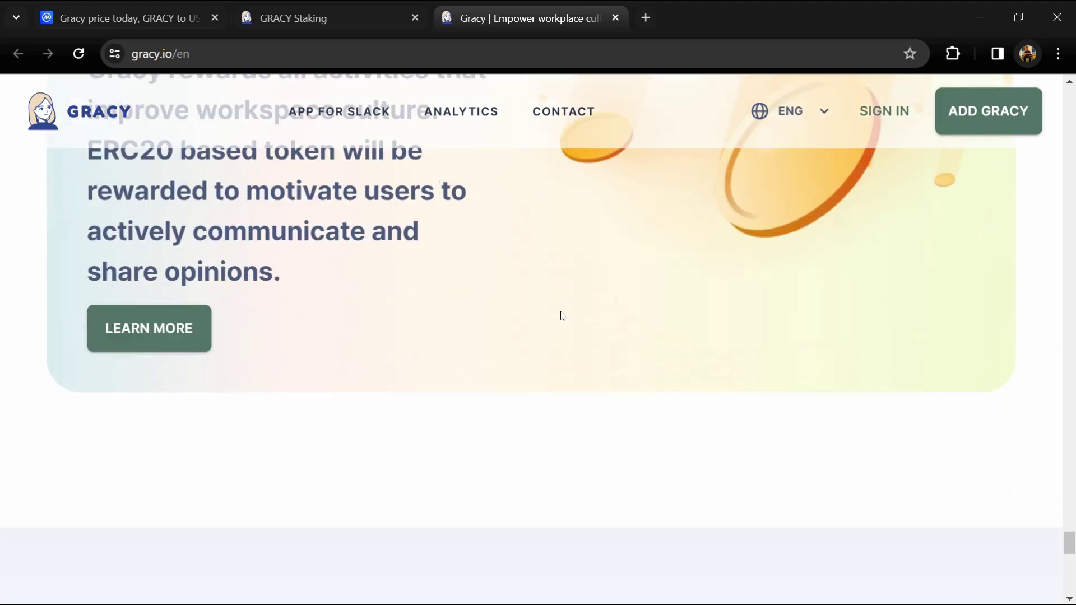
pyautogui.scroll(-3, 562, 315)
pyautogui.scroll(-3, 562, 316)
pyautogui.scroll(-2, 563, 315)
pyautogui.scroll(3, 559, 316)
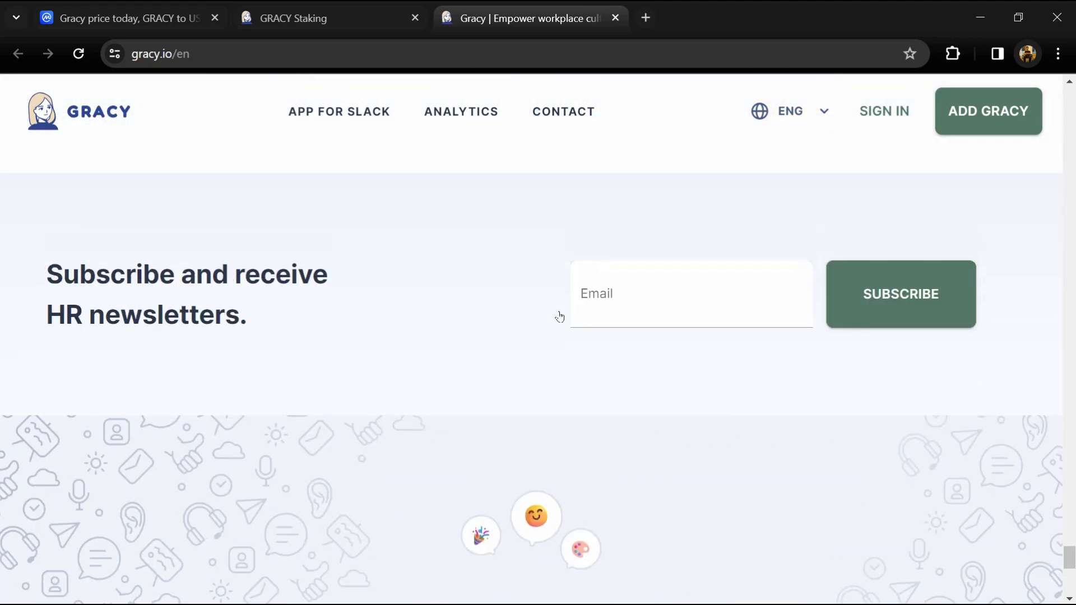
pyautogui.scroll(3, 559, 316)
pyautogui.scroll(3, 559, 317)
pyautogui.scroll(3, 559, 317)
pyautogui.scroll(3, 560, 317)
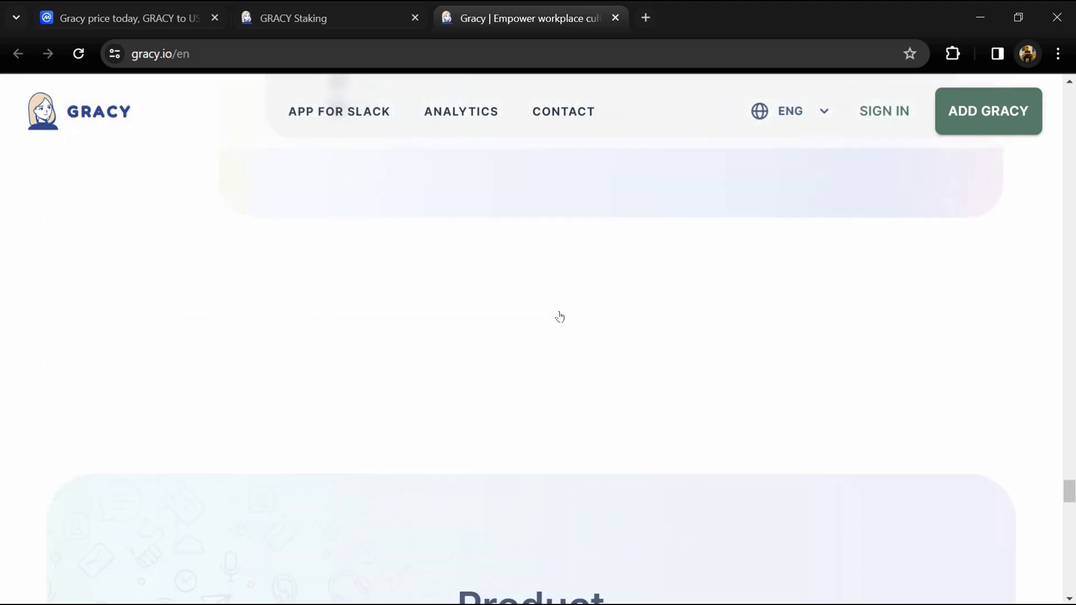
pyautogui.scroll(2, 560, 317)
pyautogui.scroll(2, 559, 316)
pyautogui.scroll(3, 560, 316)
pyautogui.scroll(3, 559, 317)
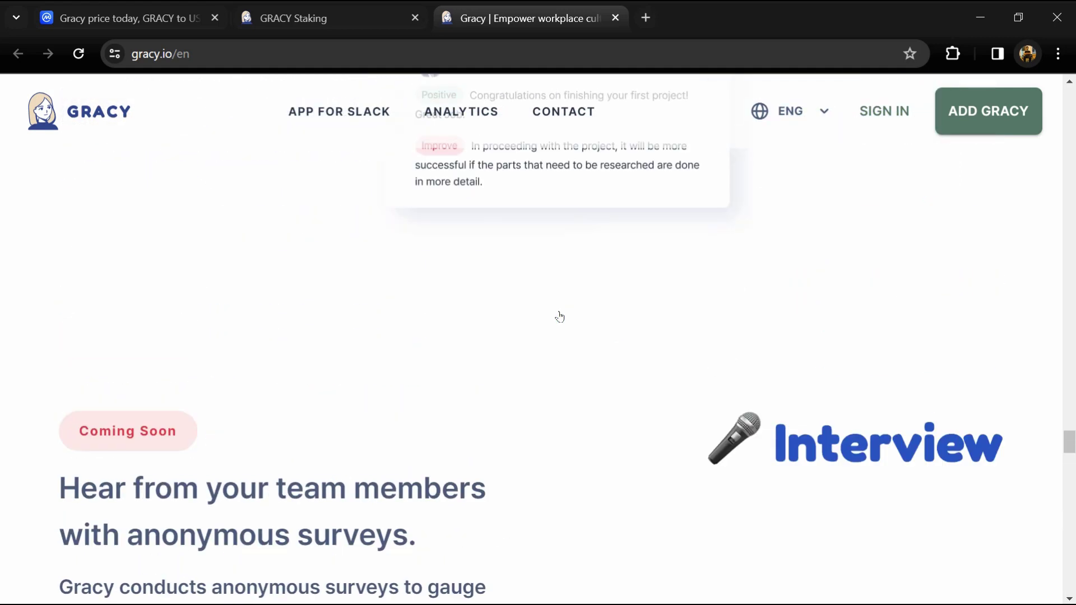
pyautogui.scroll(3, 560, 317)
pyautogui.scroll(2, 560, 317)
pyautogui.scroll(3, 560, 317)
pyautogui.scroll(3, 560, 316)
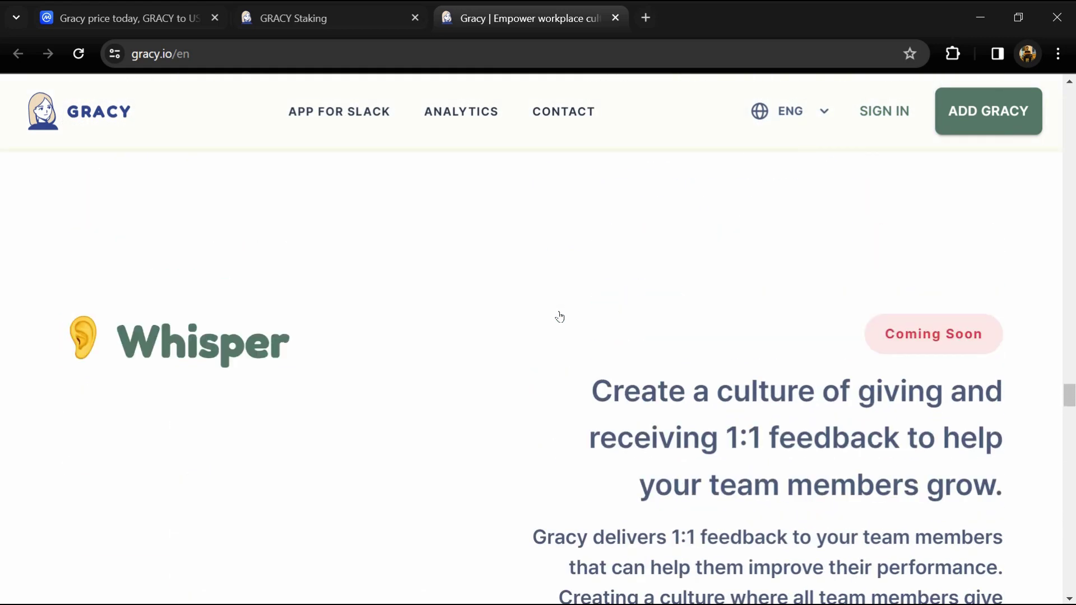
pyautogui.scroll(3, 559, 316)
pyautogui.scroll(3, 560, 316)
pyautogui.scroll(3, 559, 316)
pyautogui.scroll(3, 559, 316)
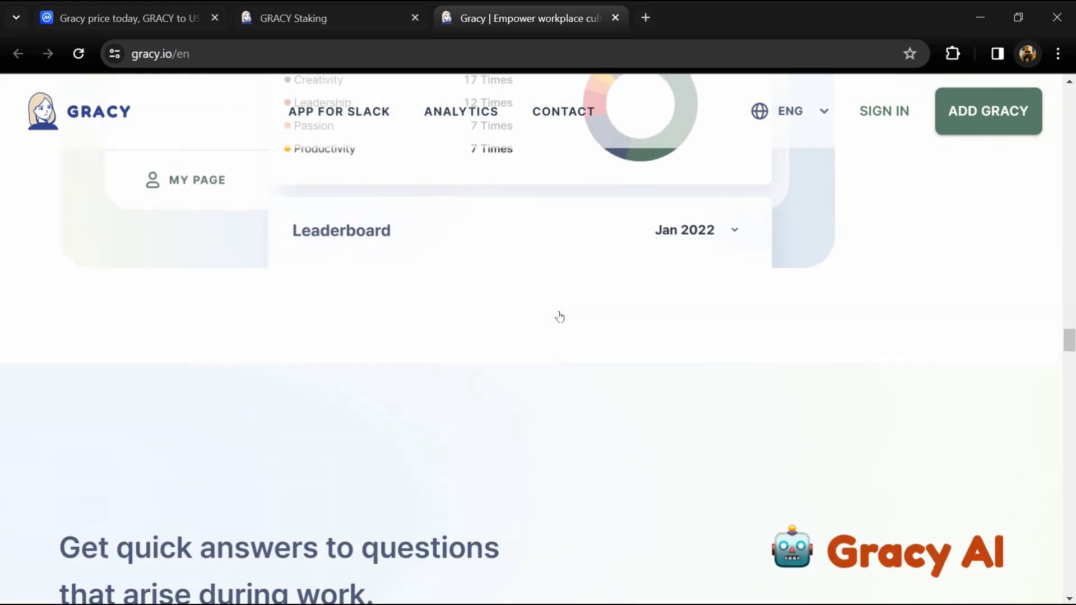
pyautogui.scroll(3, 559, 316)
pyautogui.scroll(3, 559, 316)
pyautogui.scroll(3, 559, 316)
pyautogui.scroll(3, 559, 316)
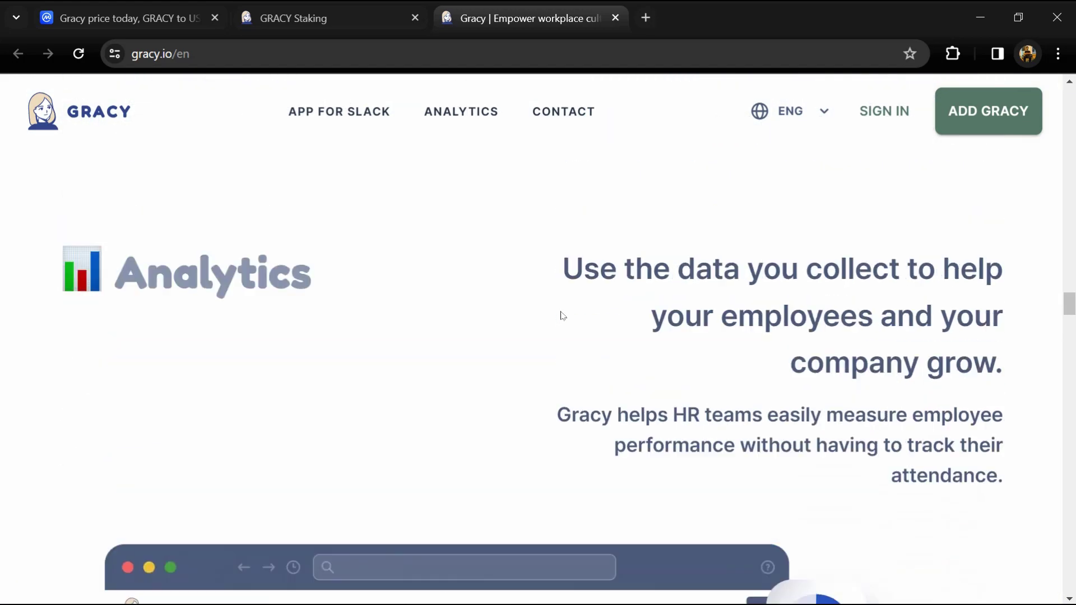
pyautogui.scroll(3, 560, 317)
pyautogui.scroll(2, 560, 316)
pyautogui.scroll(3, 562, 315)
pyautogui.scroll(2, 562, 316)
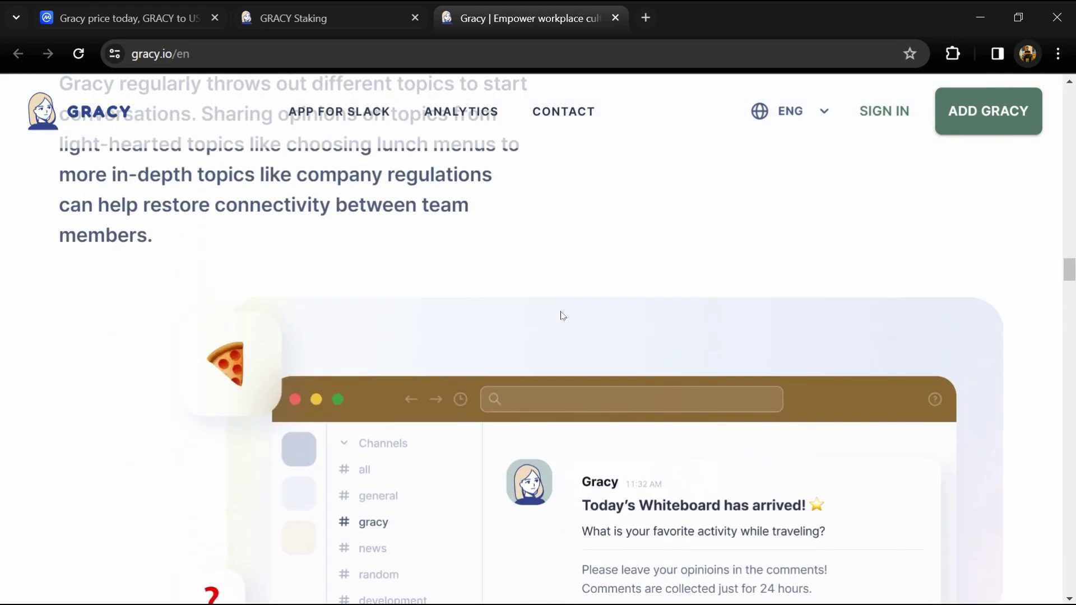
pyautogui.scroll(3, 562, 316)
pyautogui.scroll(3, 562, 316)
pyautogui.scroll(3, 562, 316)
pyautogui.scroll(3, 562, 316)
pyautogui.scroll(3, 562, 316)
pyautogui.scroll(3, 560, 315)
pyautogui.scroll(3, 541, 299)
pyautogui.scroll(3, 541, 299)
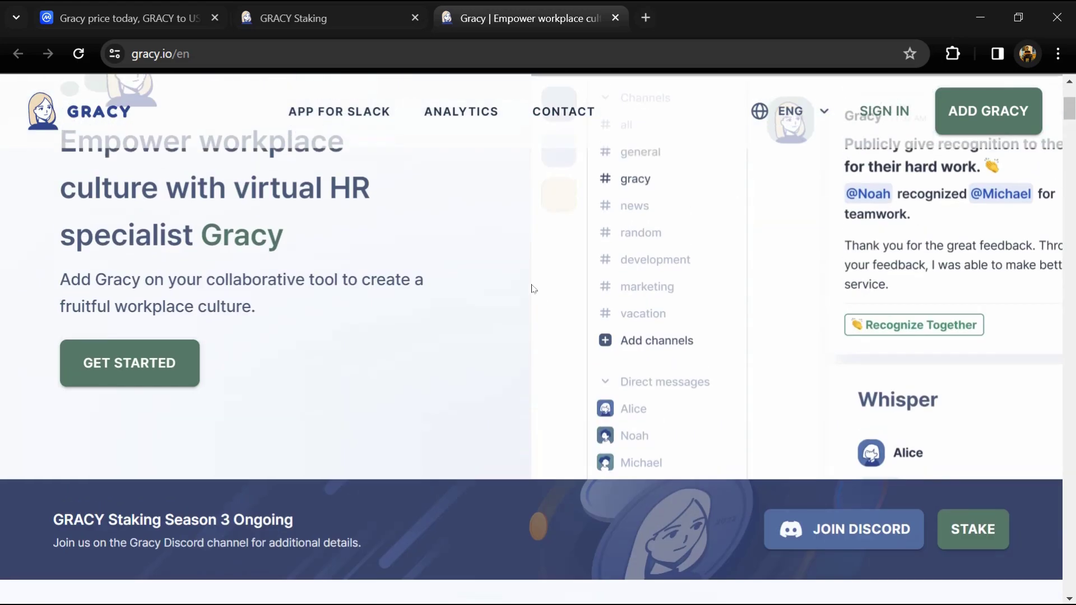
pyautogui.scroll(3, 471, 253)
pyautogui.click(157, 22)
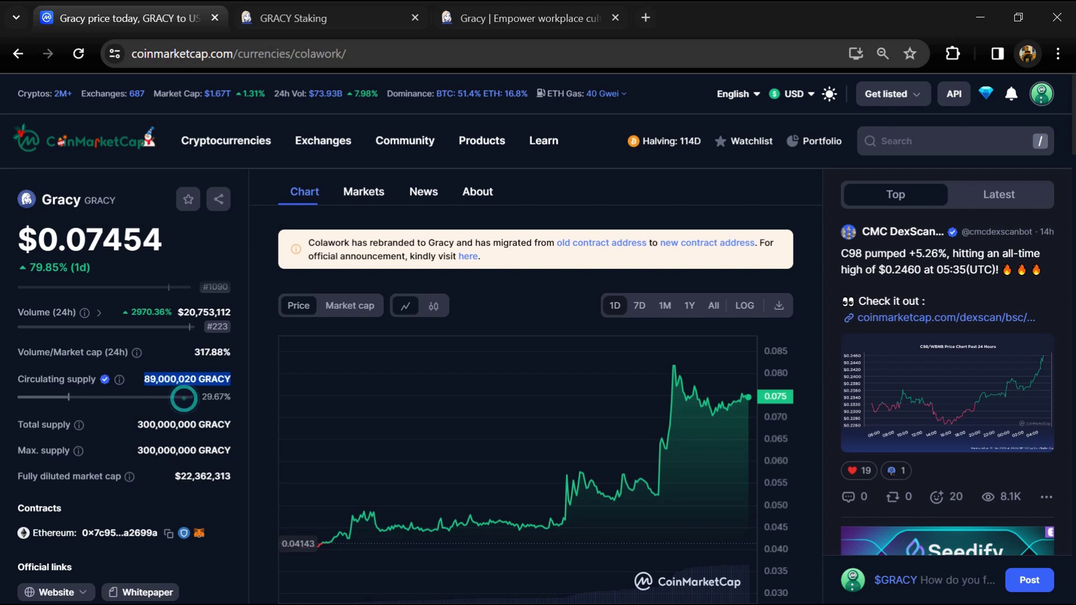
# Jump down to the Gracy markets list with its Bithumb GRACY/KRW pair
pyautogui.click(364, 193)
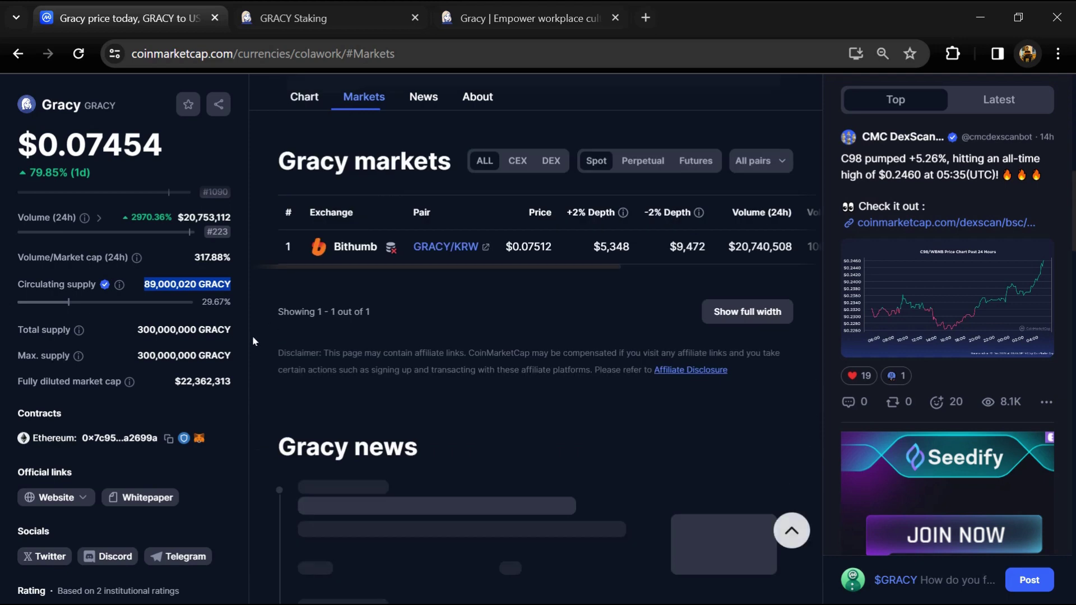
# Show the Gracy markets table full-width, revealing the confidence and volume share columns
pyautogui.click(705, 313)
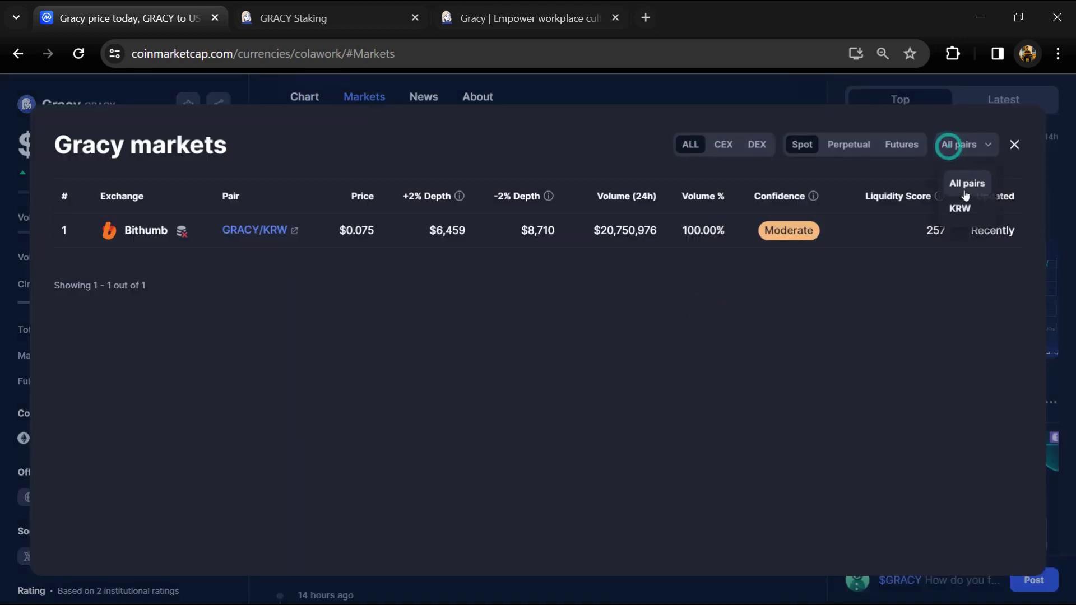